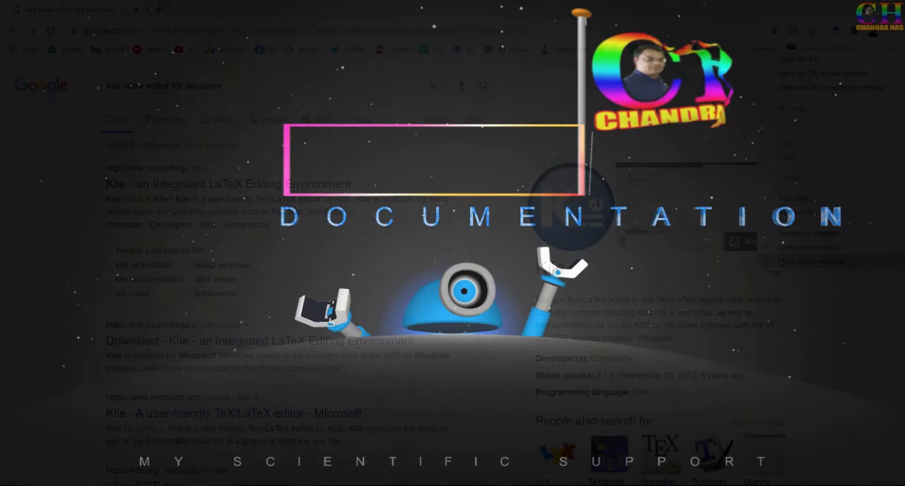
Step: Dismiss the bookmarks menu to reveal the 'kile latex editor for windows' search results
click(780, 263)
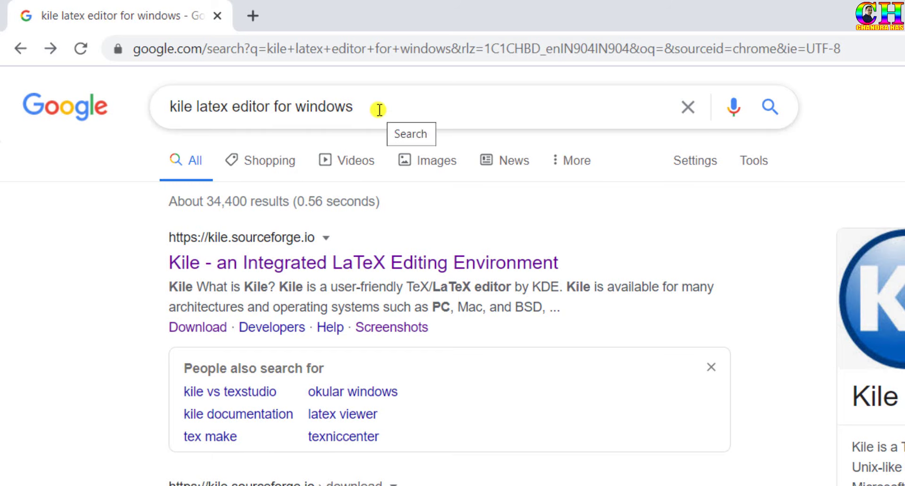
Step: Download the 64-bit Kile 2.9.93 Windows installer from kile.sourceforge.io to the Desktop
click(324, 272)
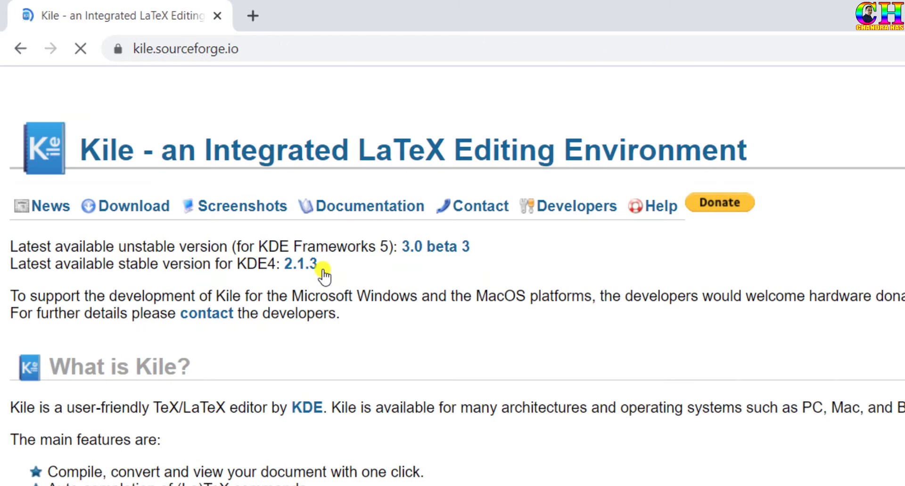
click(134, 207)
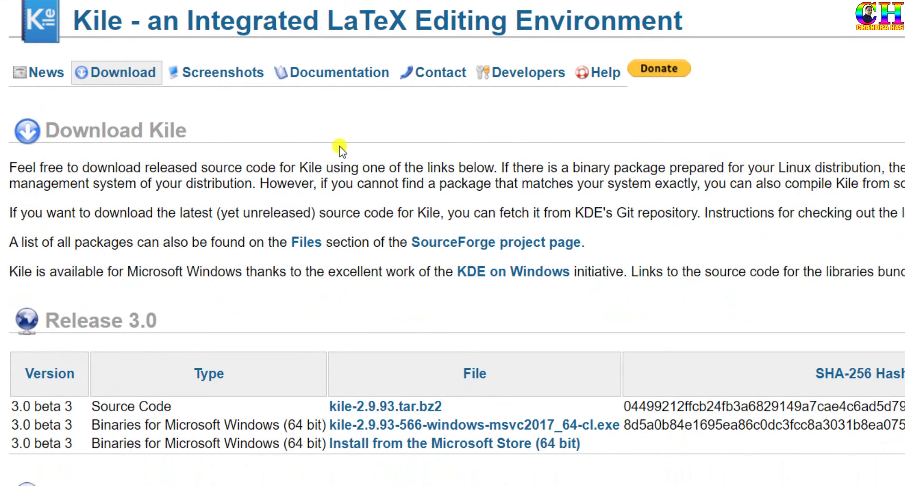
scroll(339, 146, down, 5)
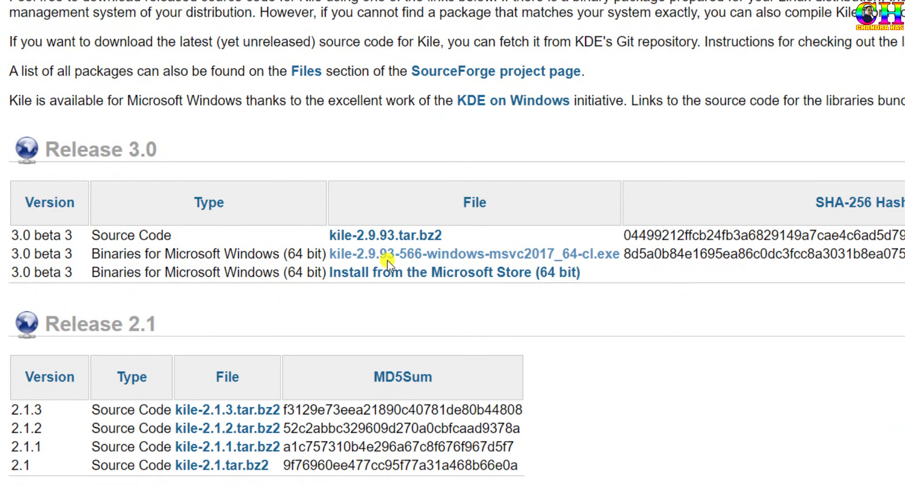
click(430, 256)
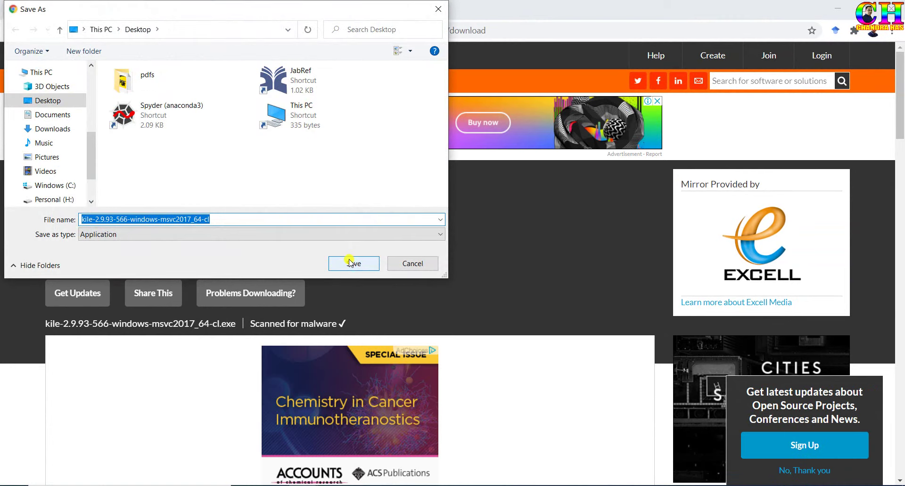
click(347, 262)
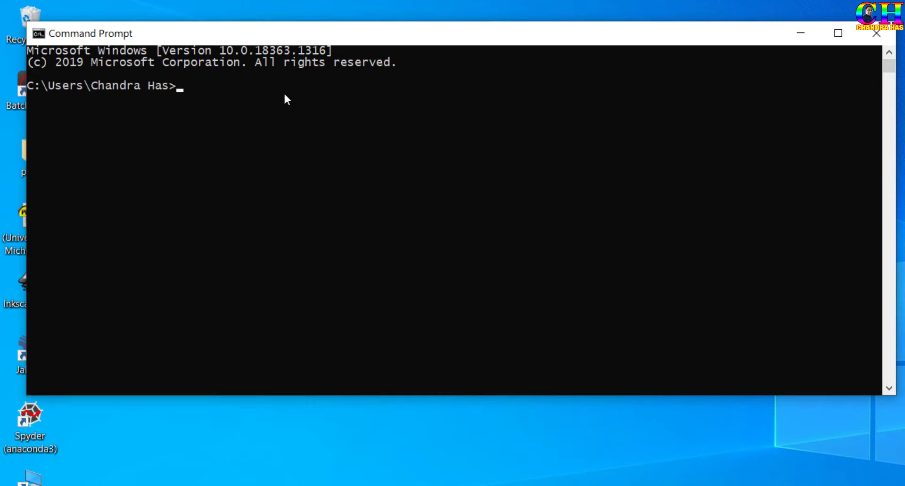
Step: Run latex --version to confirm MiKTeX-pdfTeX 2.9.7029 is installed
text(la)
text(tex --)
text(version)
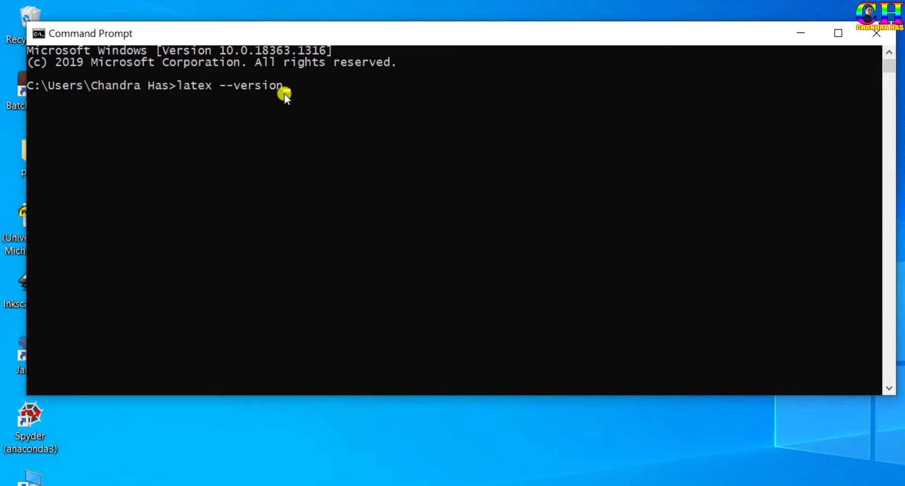
key(Return)
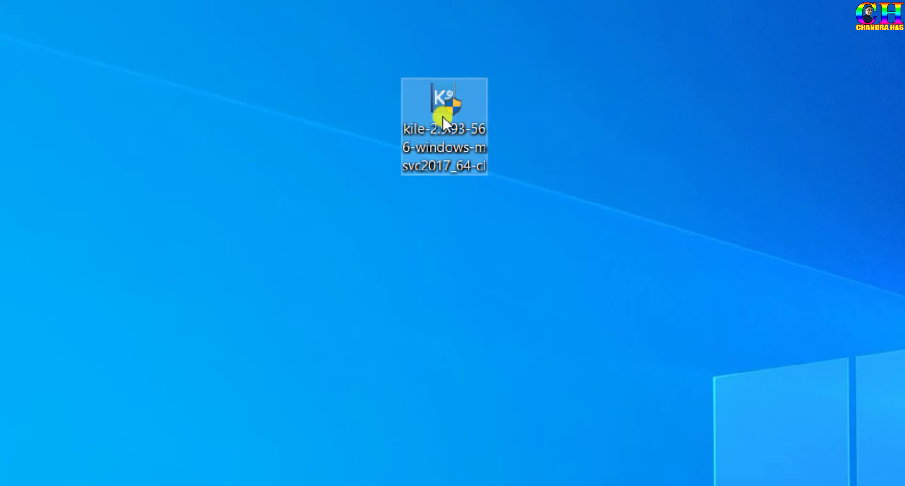
Step: Install Kile 2.9.93 for all users into C:\Program Files\Kile with default options
double_click(442, 115)
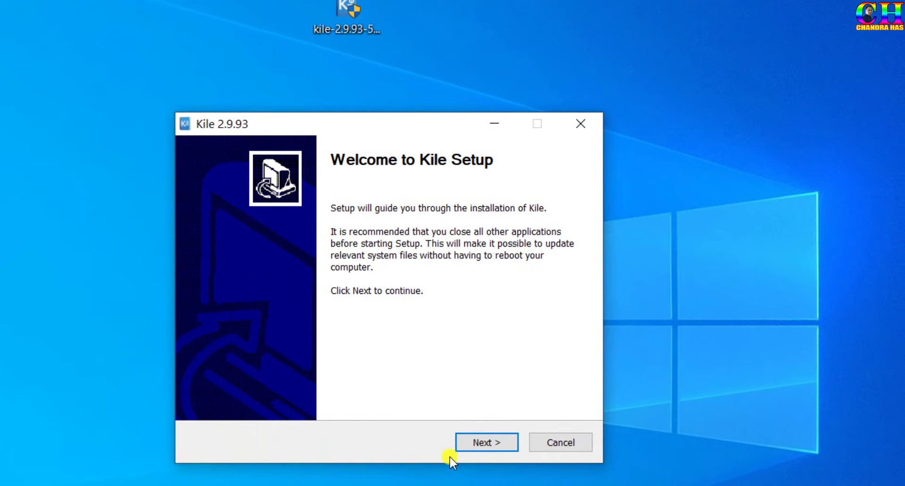
click(472, 445)
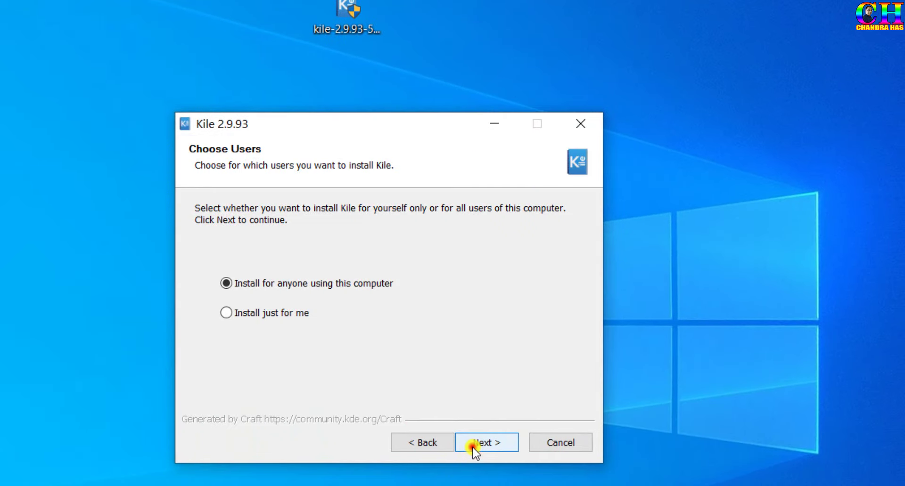
click(473, 447)
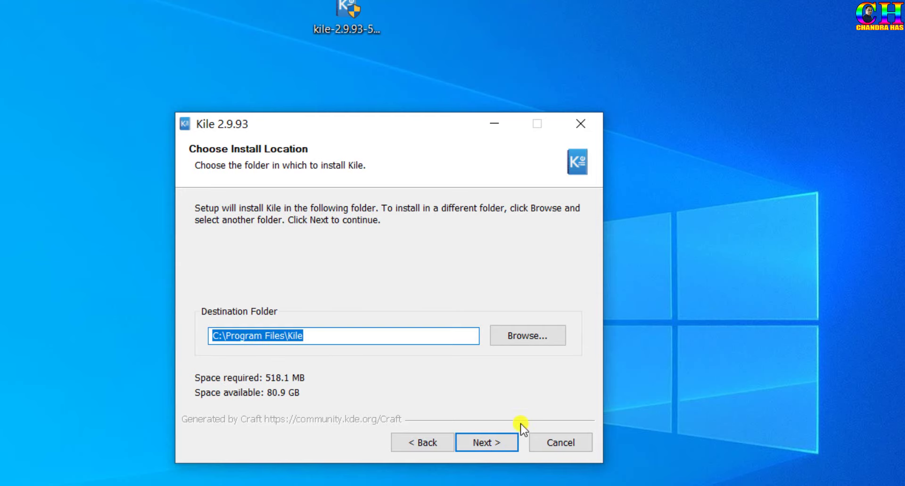
click(496, 447)
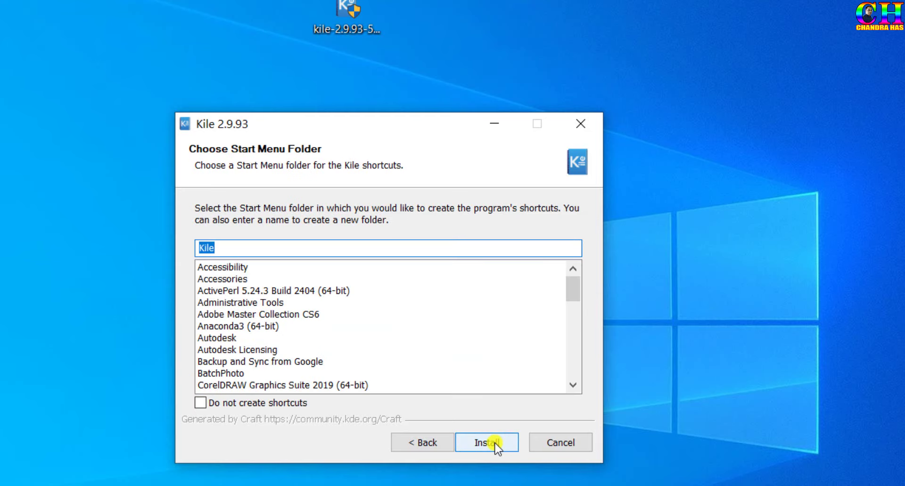
click(495, 444)
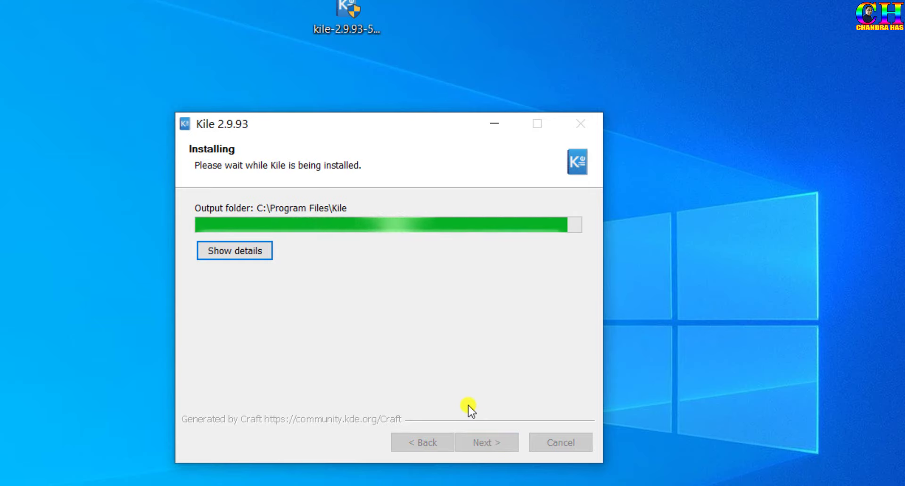
click(473, 435)
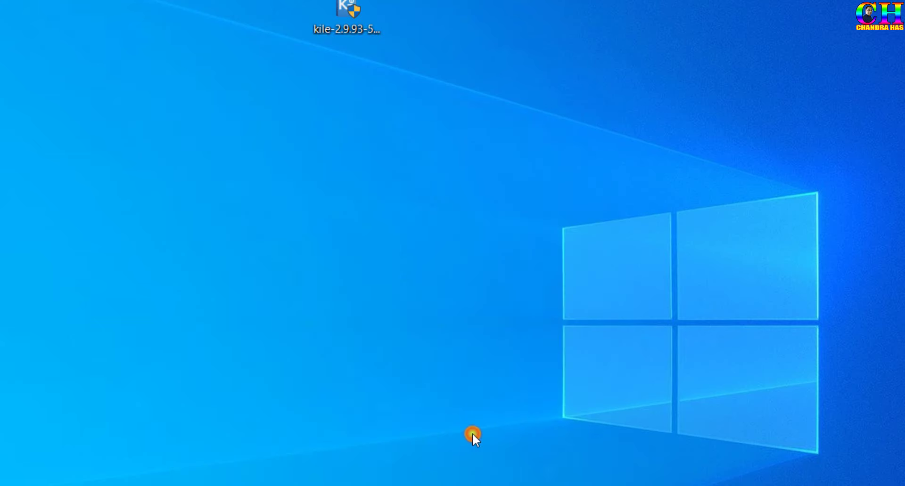
Step: Drag Kile from the Start menu's Recently added list onto the desktop as a shortcut
key(super)
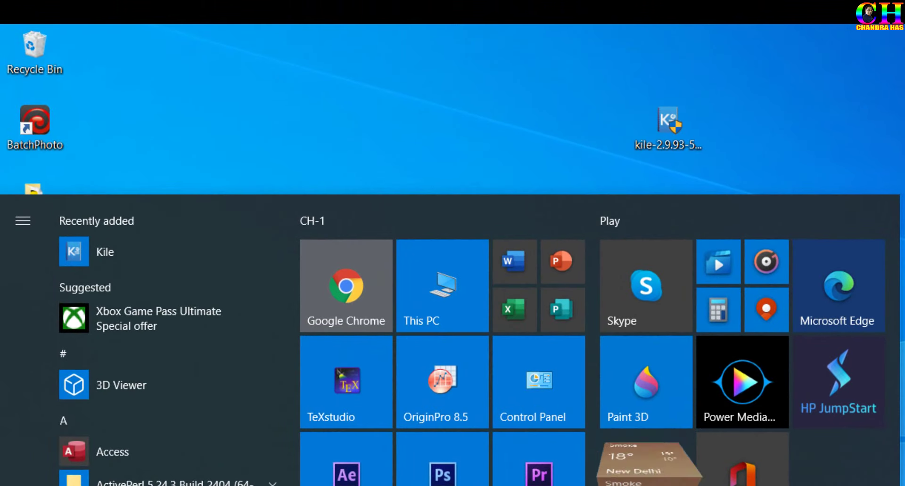
click(81, 251)
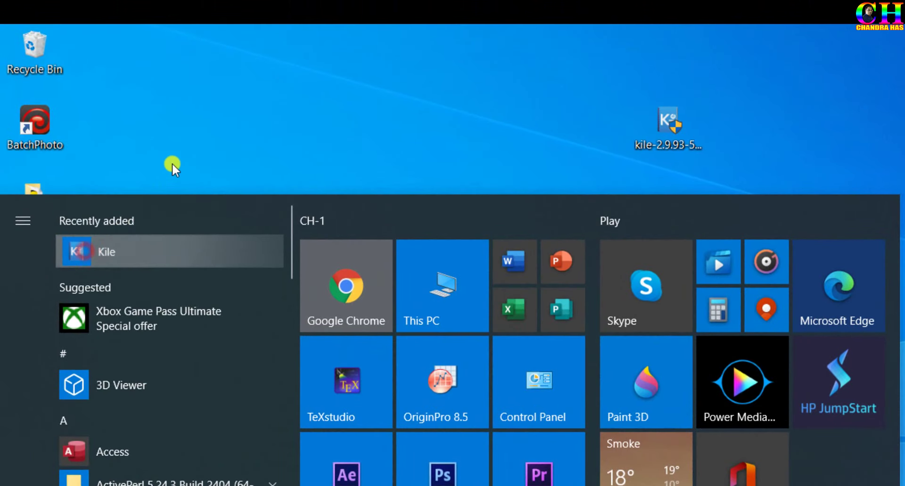
drag(172, 163, 179, 154)
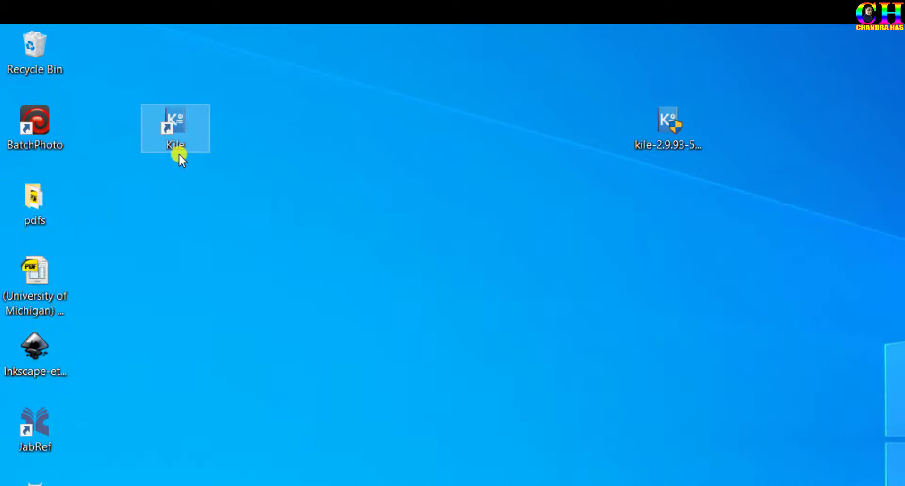
Step: Launch Kile from the desktop shortcut, skip the System Check, and maximize the window
double_click(175, 122)
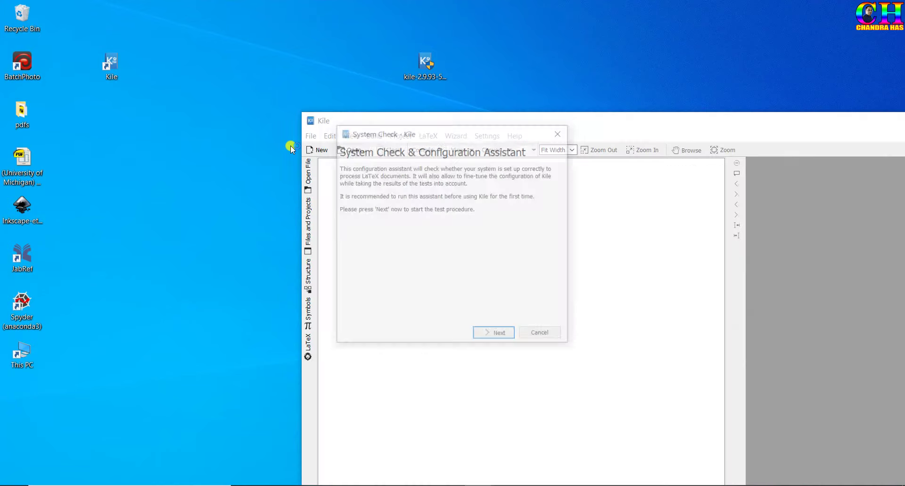
click(534, 336)
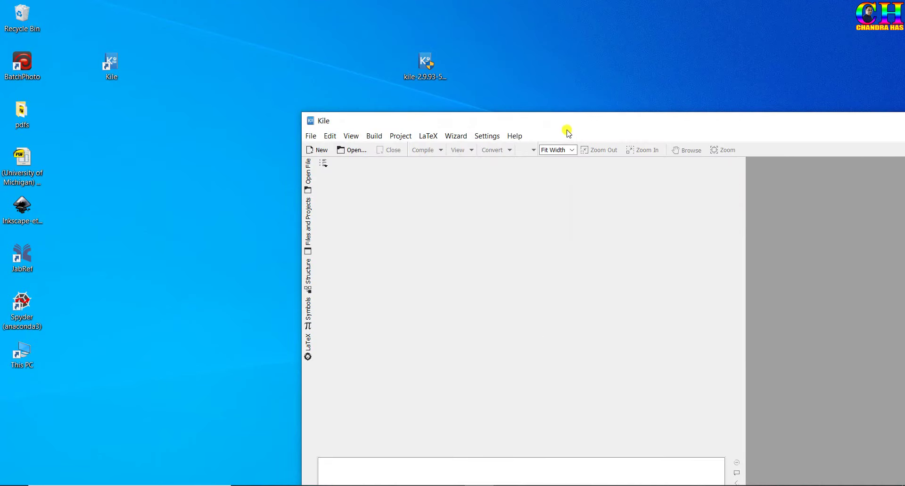
drag(561, 123, 342, 46)
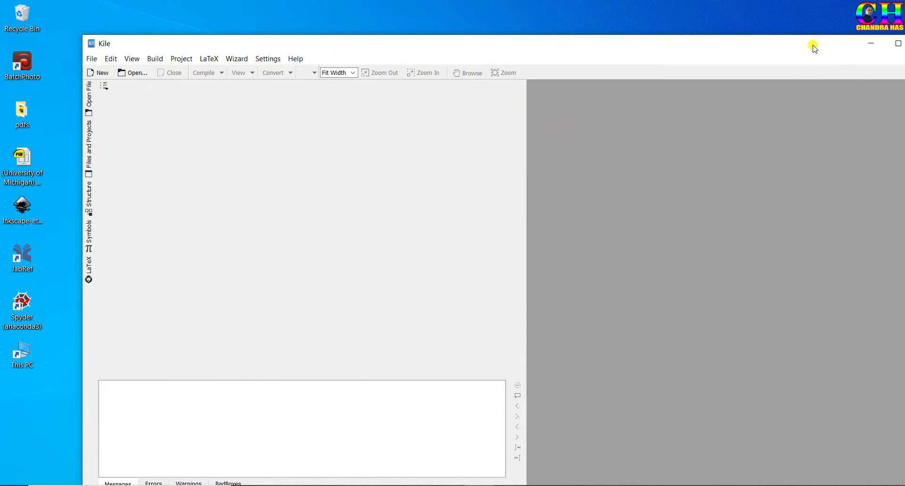
drag(834, 44, 817, 44)
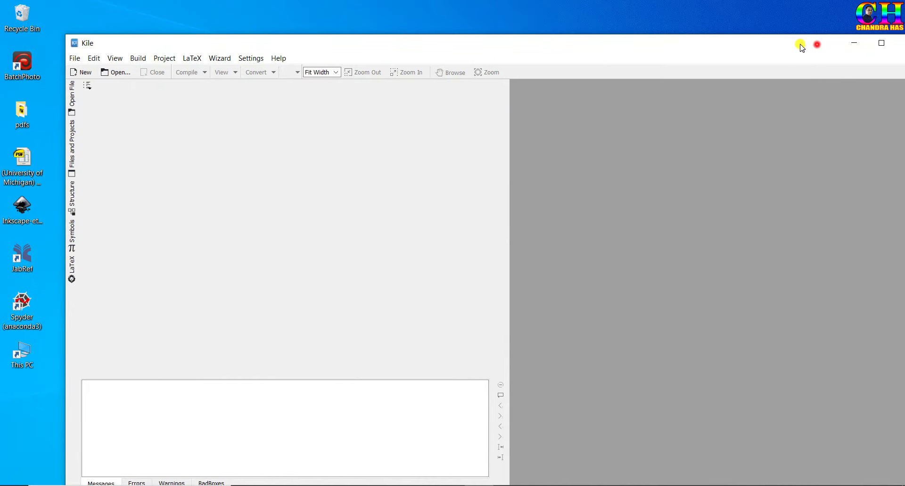
click(881, 42)
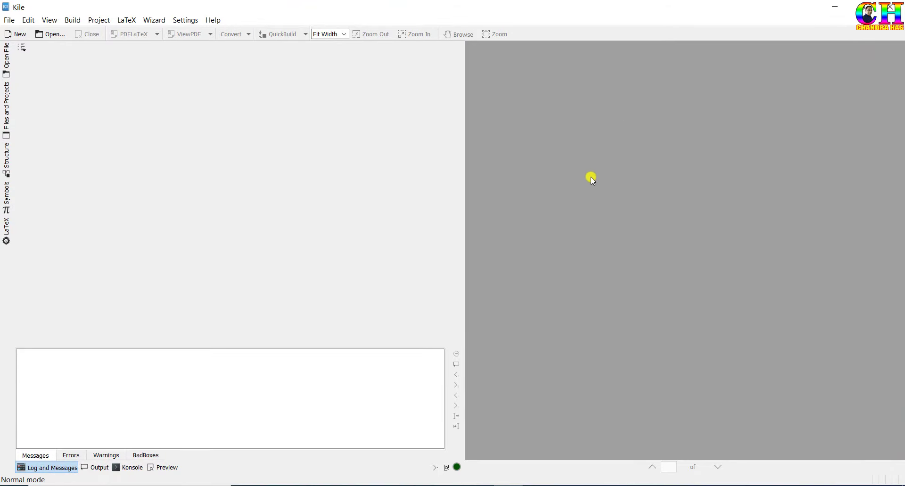
Step: Open and cancel the New document and Open file dialogs
click(131, 116)
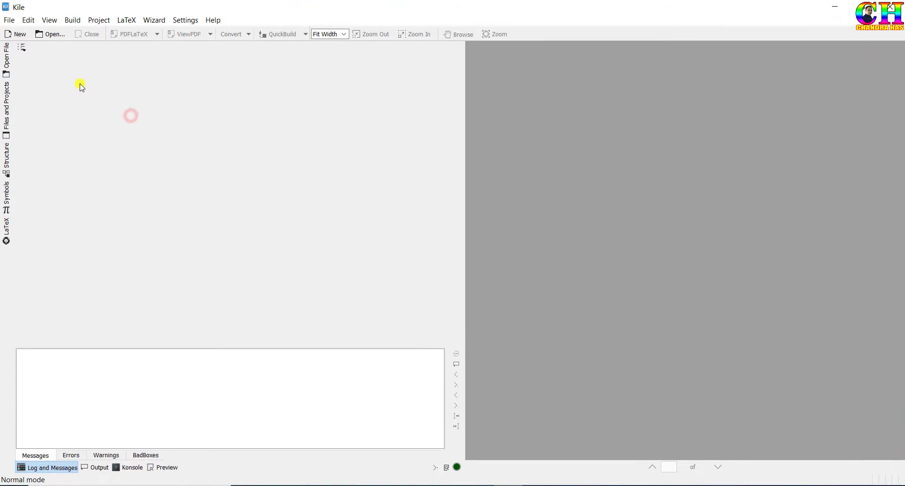
click(20, 35)
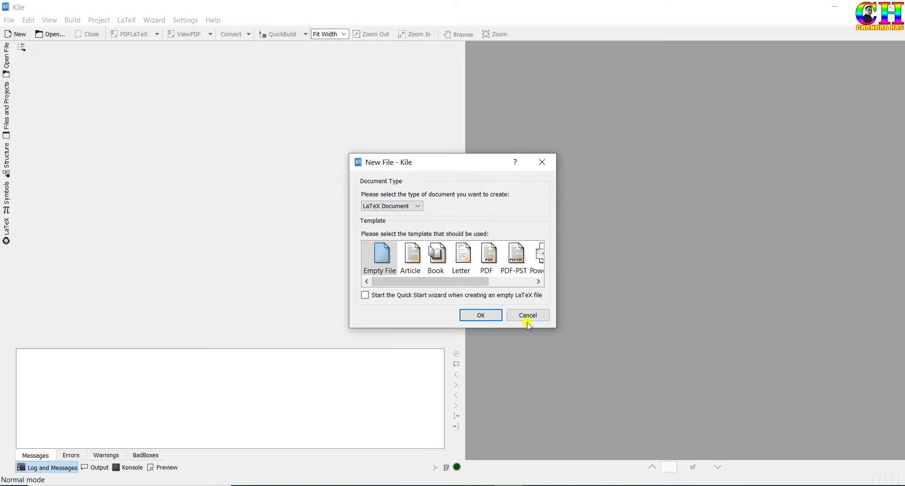
click(527, 323)
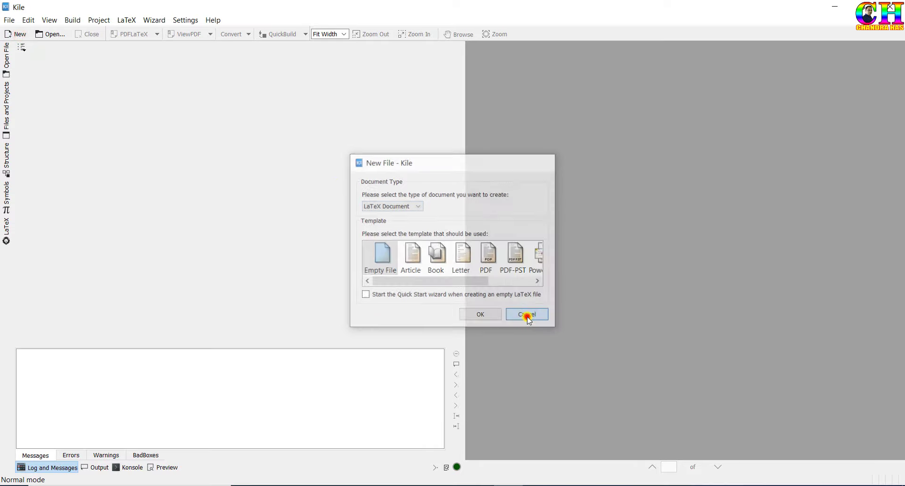
click(52, 37)
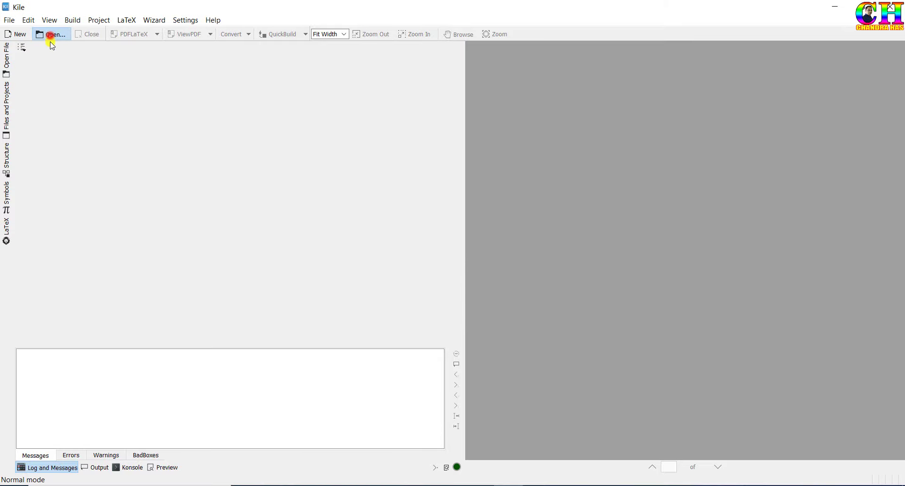
click(651, 344)
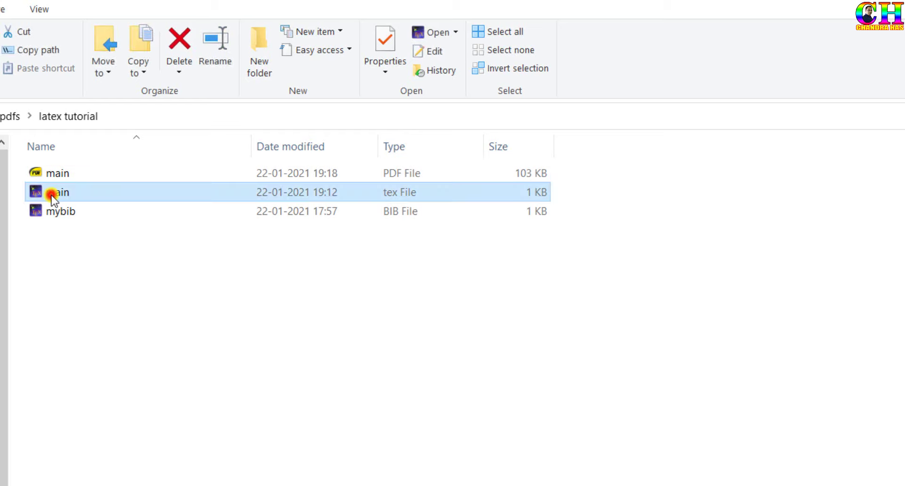
Step: Load main.tex into Kile by dragging it in, compile it, and set the quick tool to BibTeX
drag(51, 197, 285, 265)
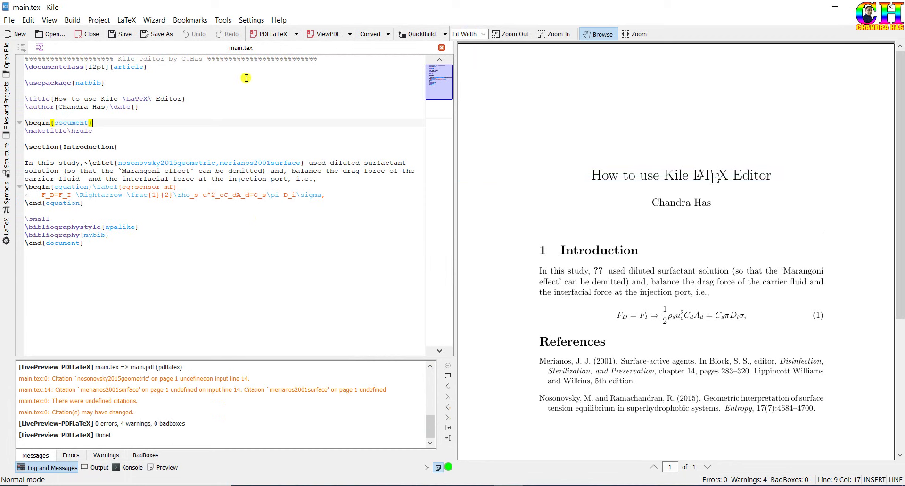
click(272, 37)
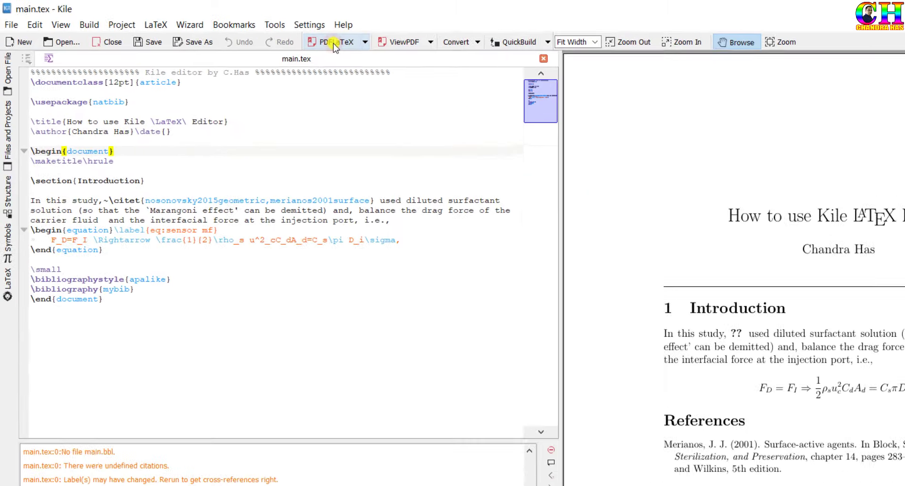
click(479, 57)
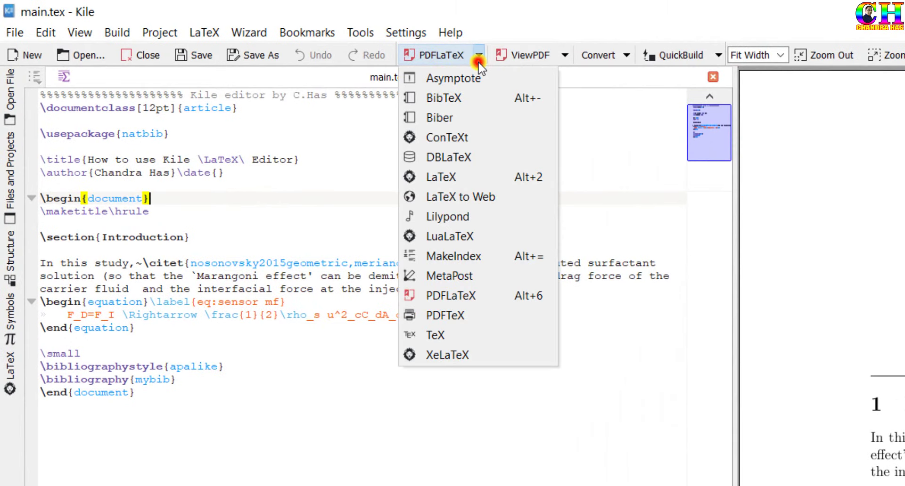
click(448, 98)
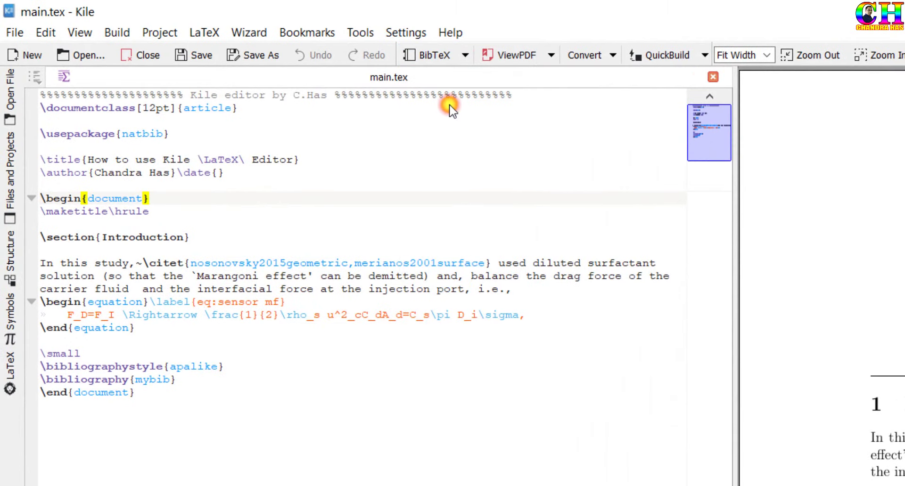
Step: Switch the quick tool back to PDFLaTeX, compile main.tex, and attempt ViewPDF
click(465, 55)
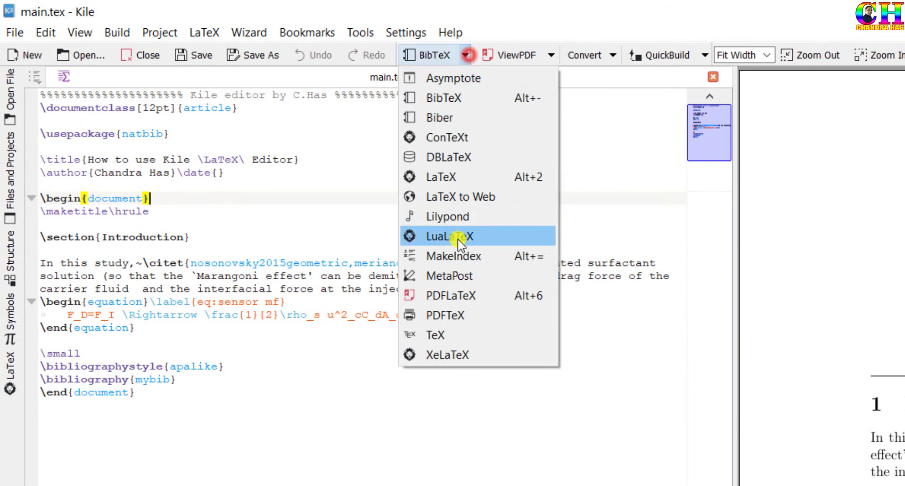
click(457, 294)
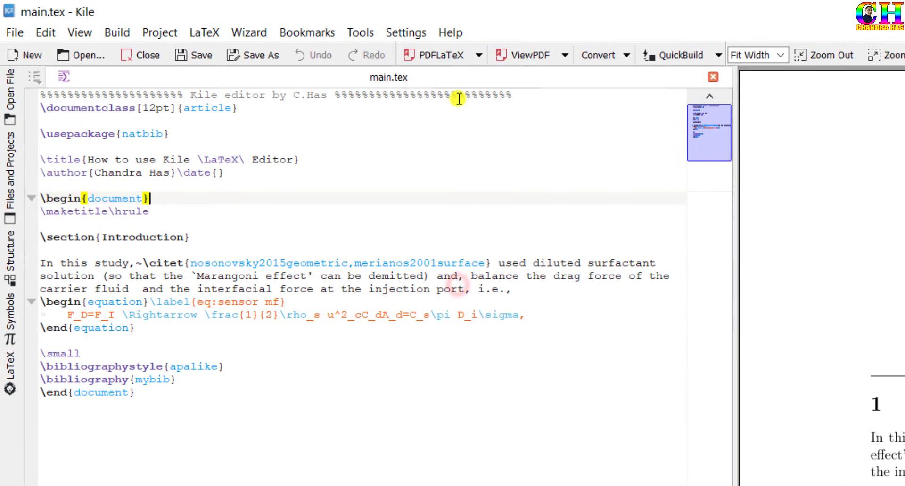
click(454, 59)
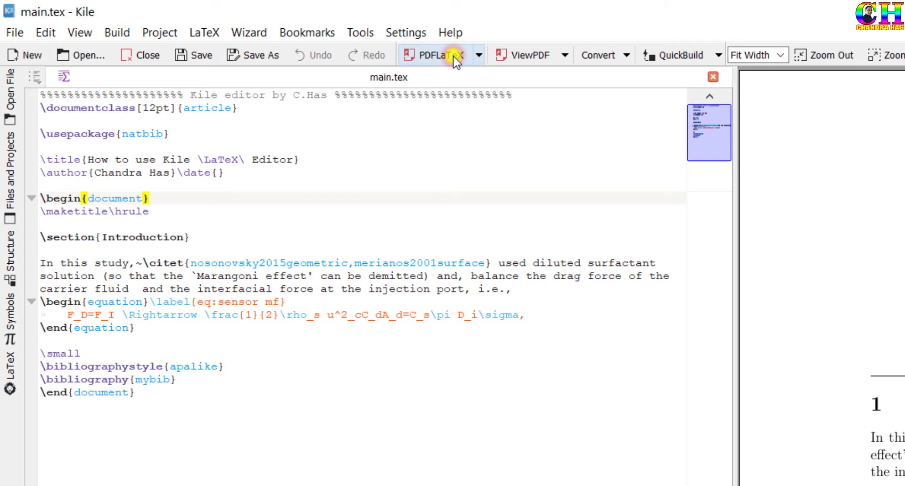
click(530, 59)
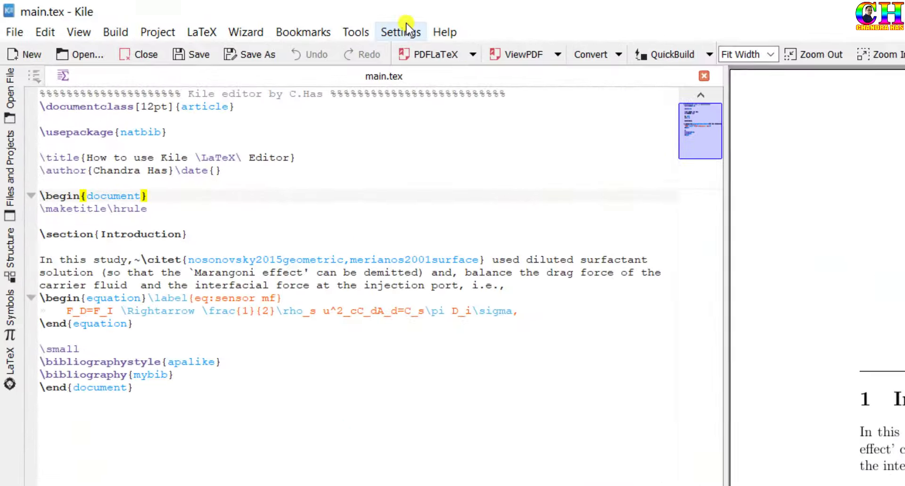
Step: In Configure Kile > Live Preview, compile documents whenever they change after 500 ms
click(406, 26)
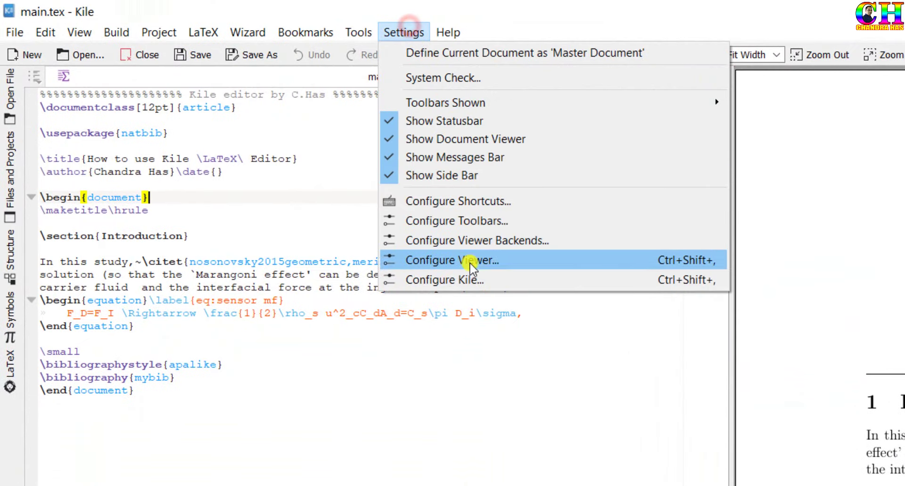
click(472, 280)
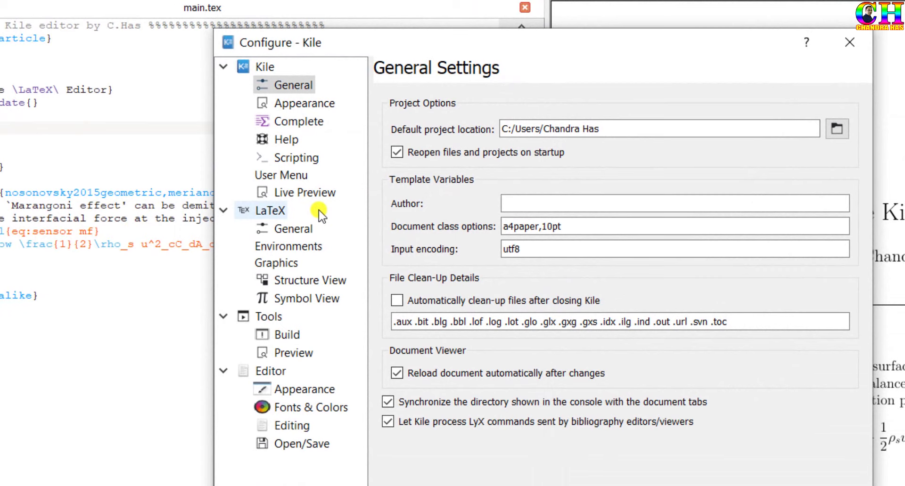
click(288, 191)
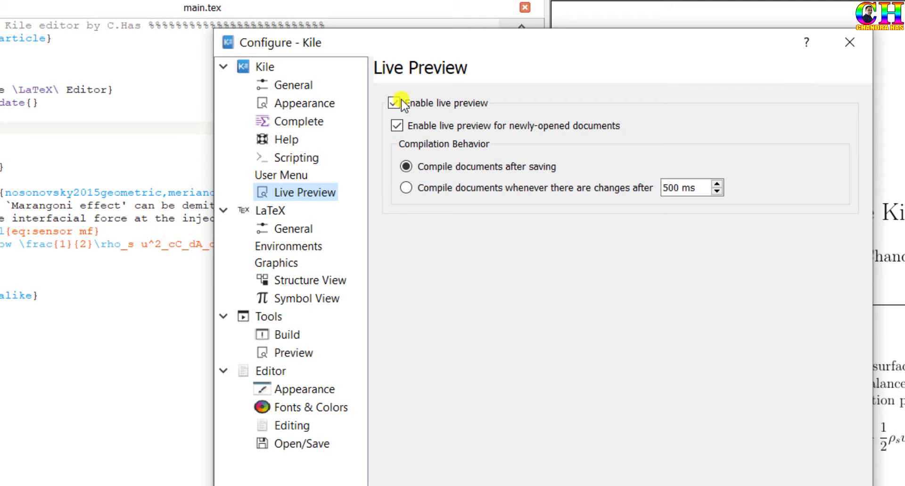
click(405, 189)
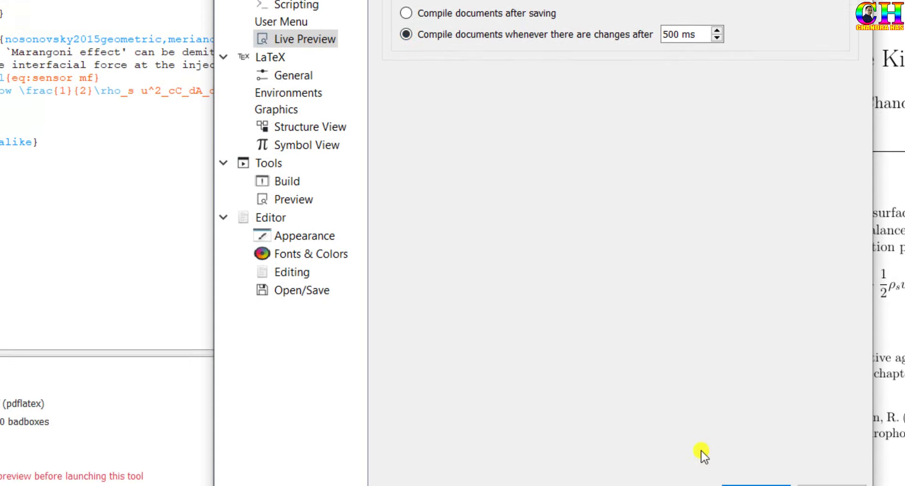
click(747, 420)
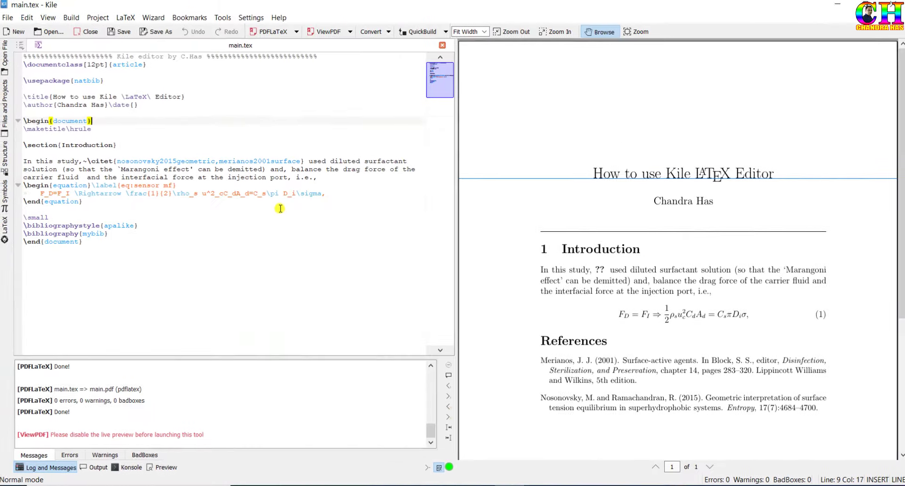
Step: Type Hello on the empty line below \end{equation}
click(124, 211)
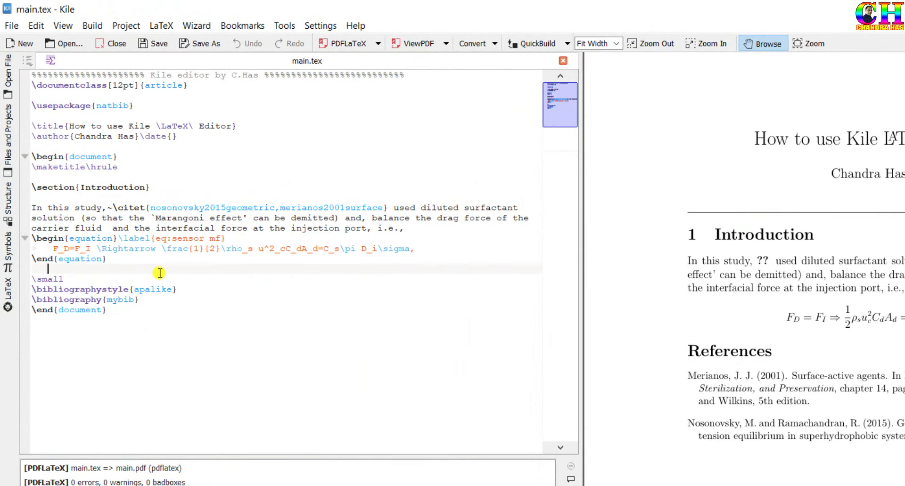
text(g)
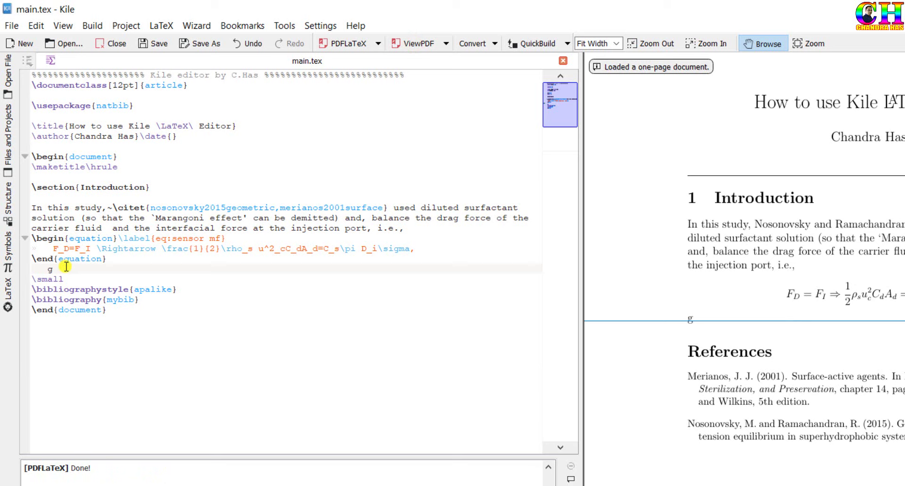
key(BackSpace)
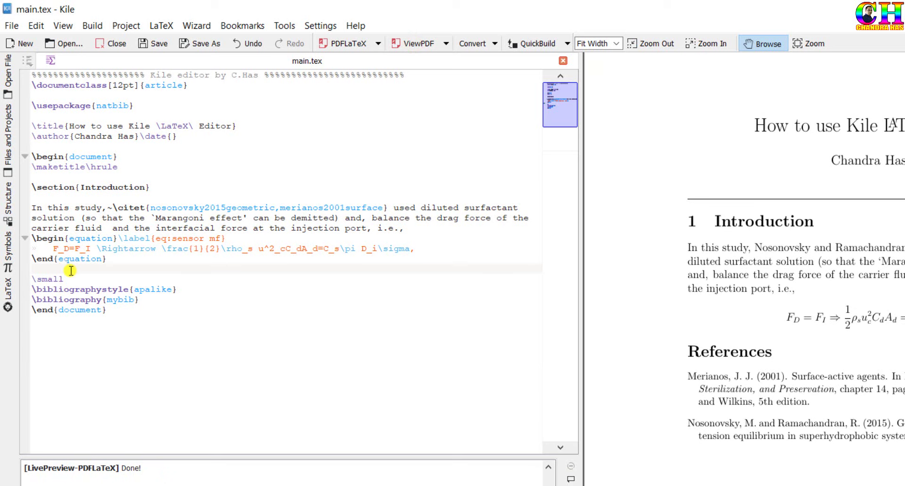
text(Hello)
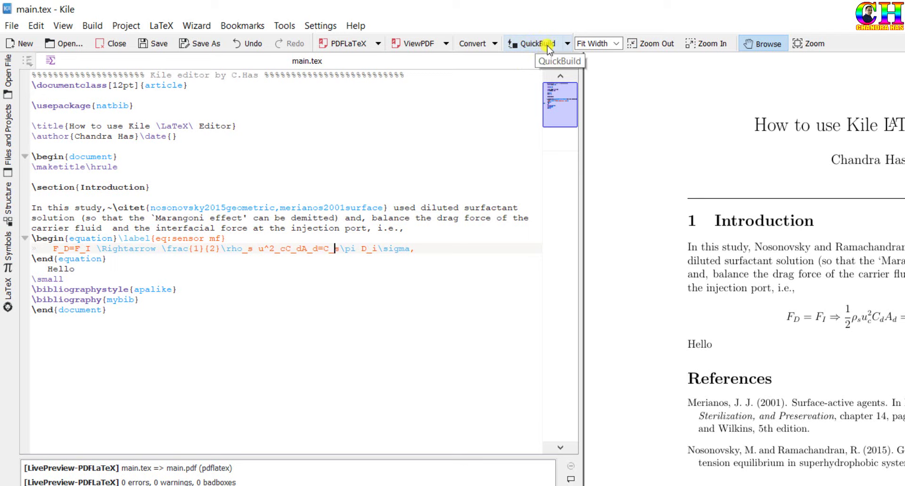
Step: Inspect the QuickBuild options list and bring up the Settings menu
click(568, 43)
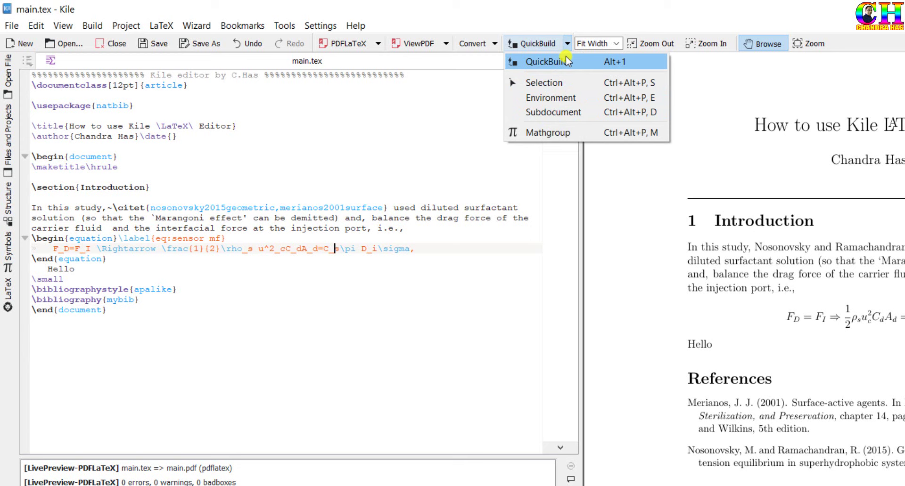
click(568, 43)
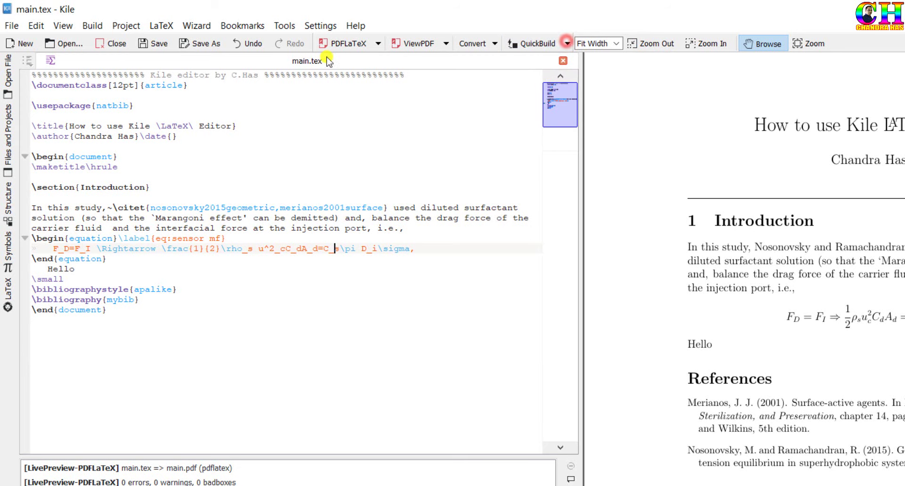
click(322, 26)
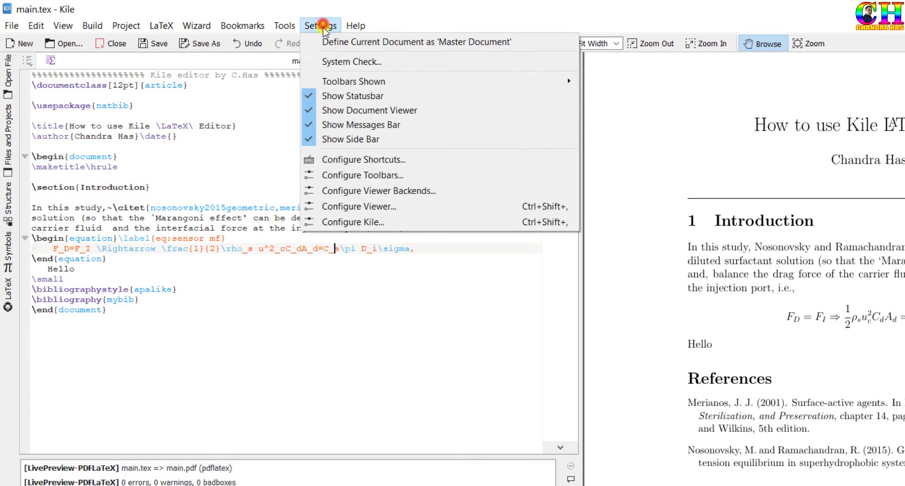
Step: Append BibTeX and another PDFLaTeX to the QuickBuild chain under Tools > Build
click(360, 222)
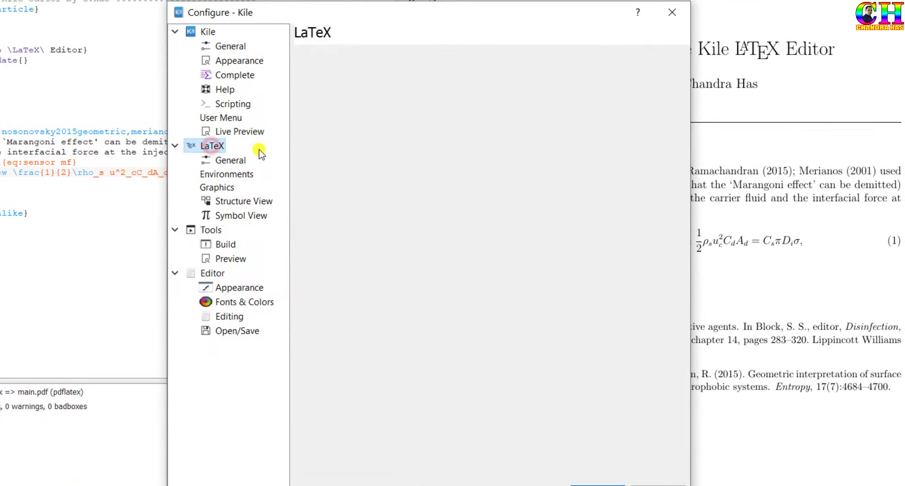
click(225, 243)
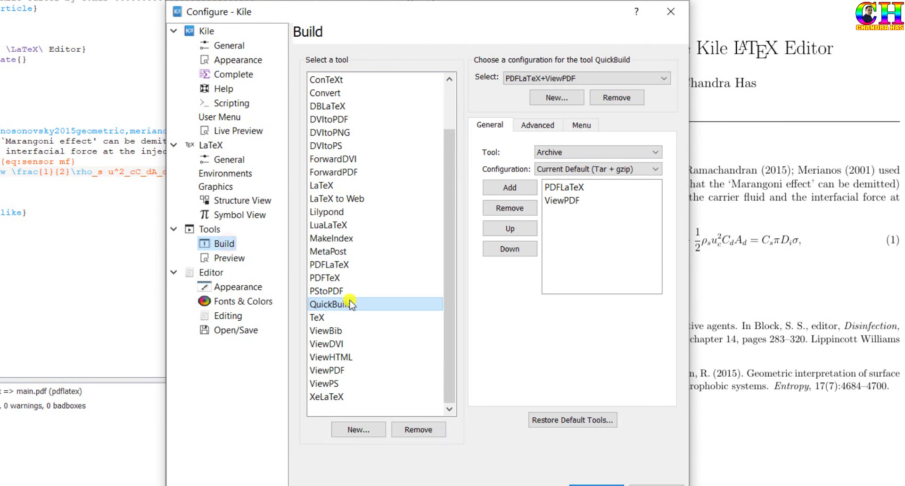
click(587, 151)
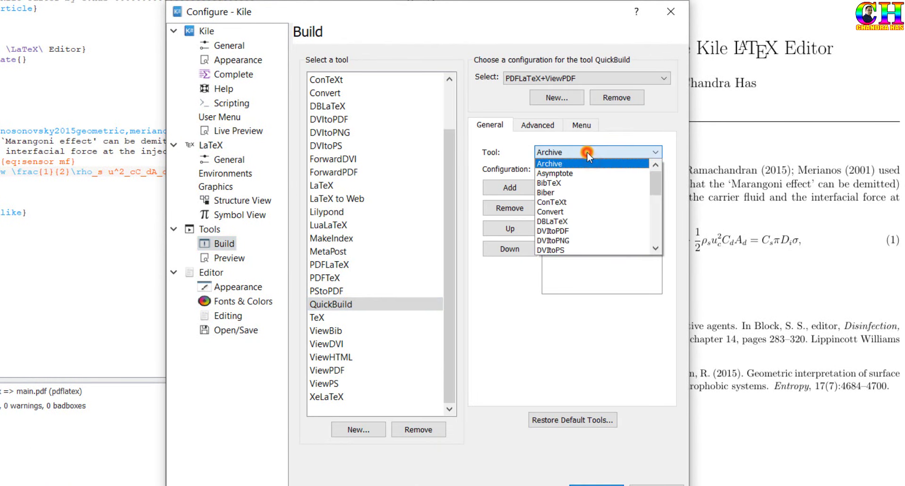
click(586, 183)
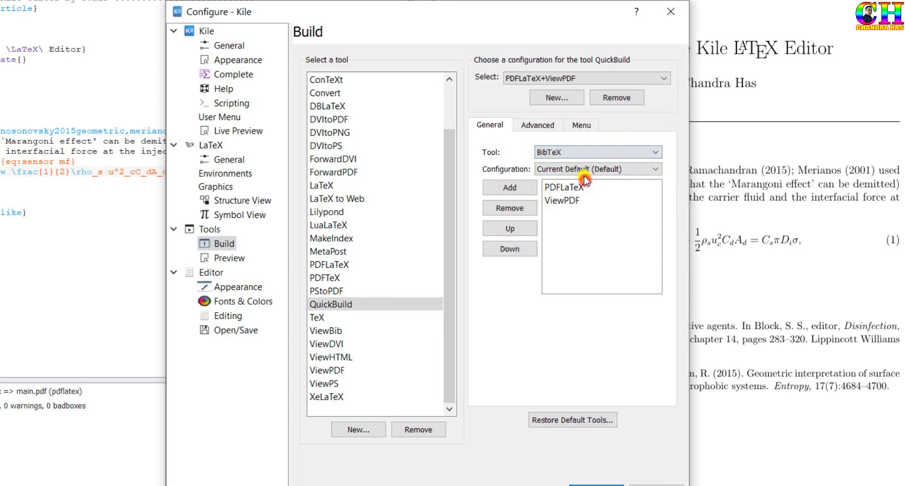
click(500, 188)
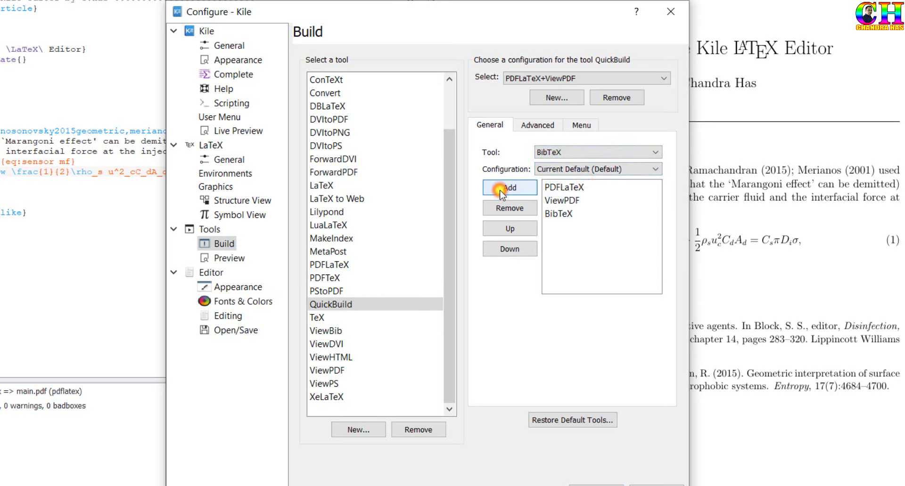
click(574, 214)
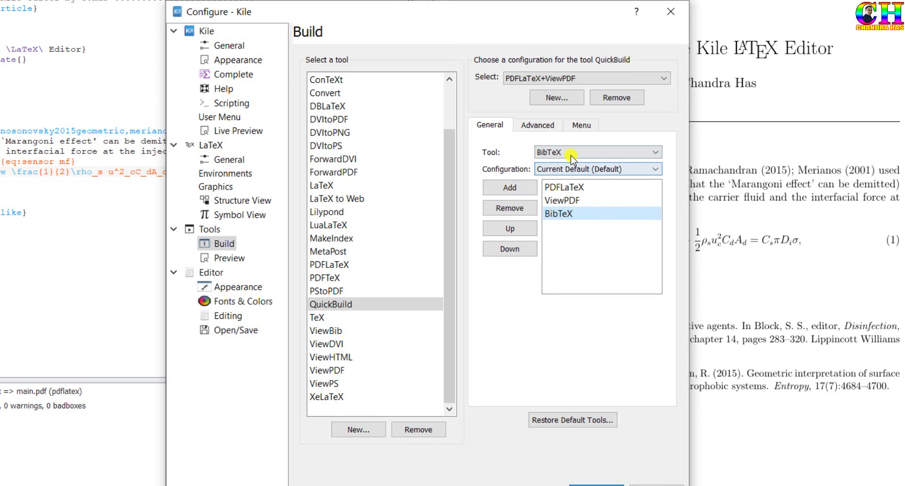
click(571, 153)
scroll(586, 213, down, 3)
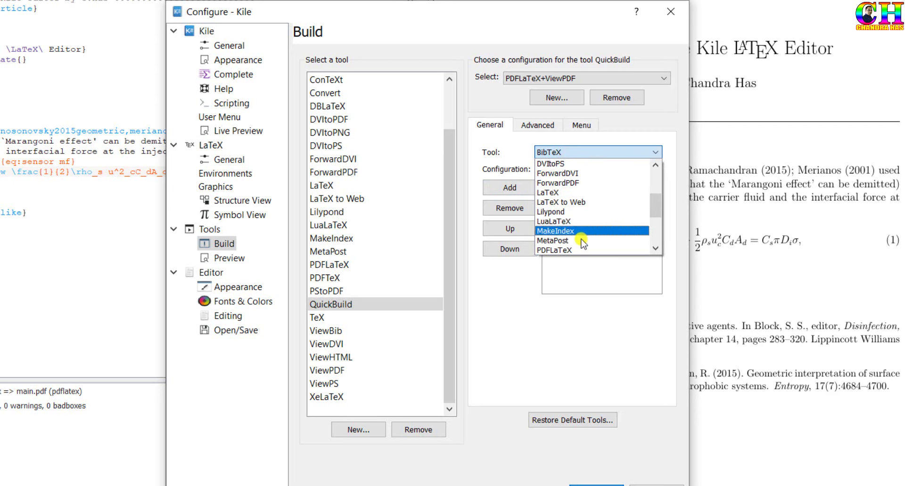
click(575, 248)
click(527, 188)
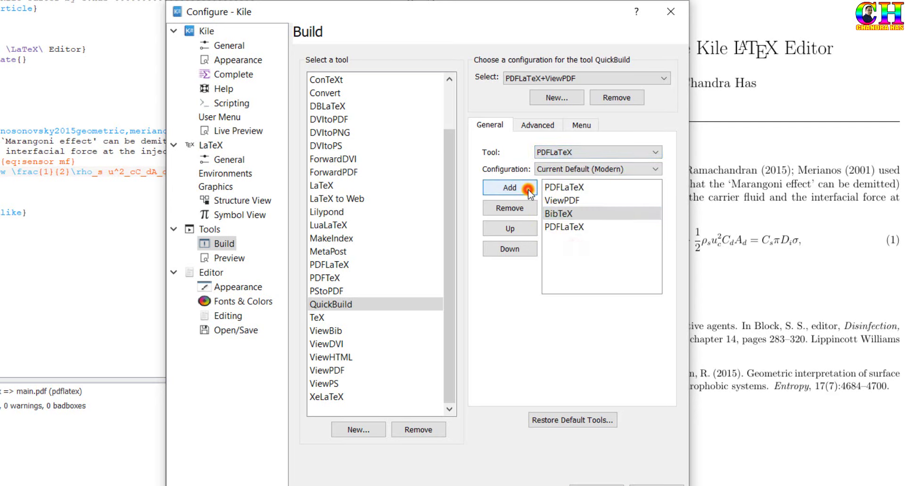
Step: Move BibTeX and both added PDFLaTeX steps above ViewPDF, then confirm with OK
click(571, 259)
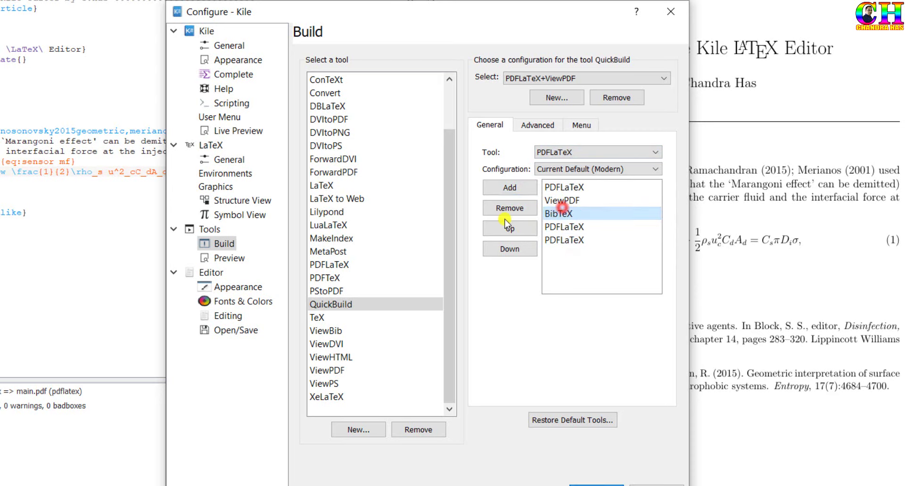
click(502, 228)
click(561, 228)
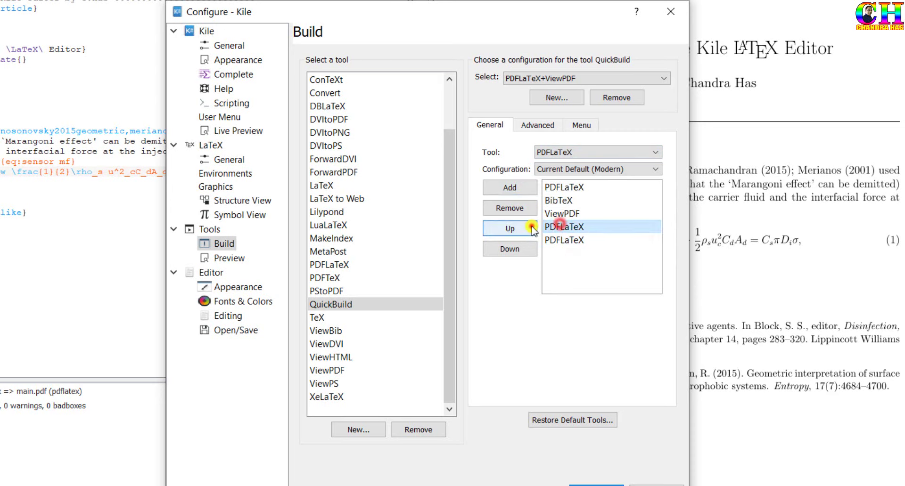
click(509, 228)
click(572, 240)
click(485, 229)
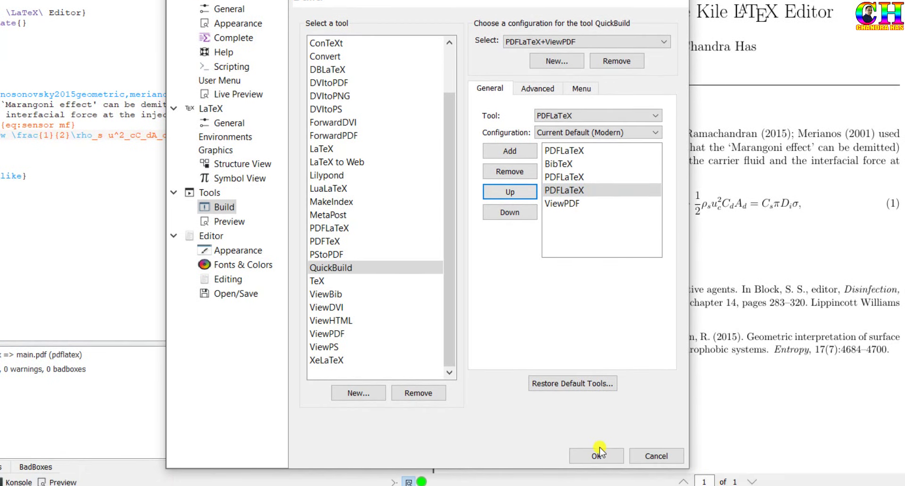
click(597, 462)
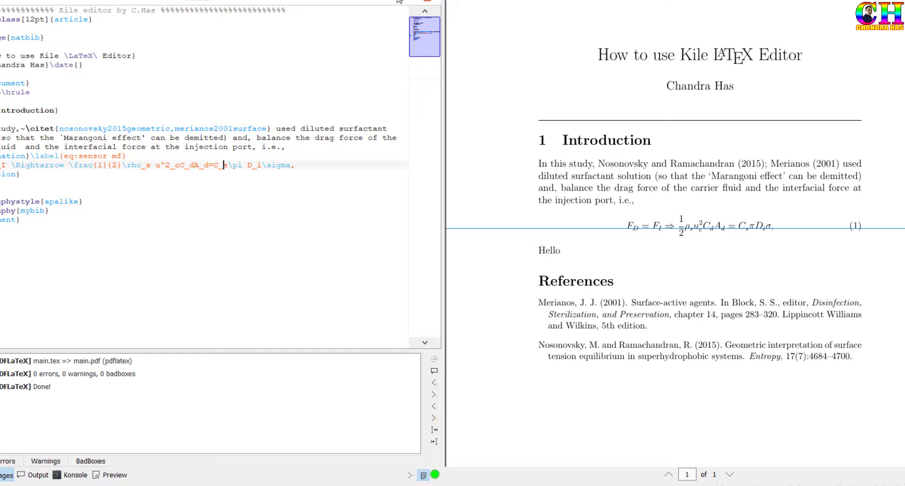
Step: Run QuickBuild on main.tex, then put the cursor back at the end of the Hello line
click(415, 34)
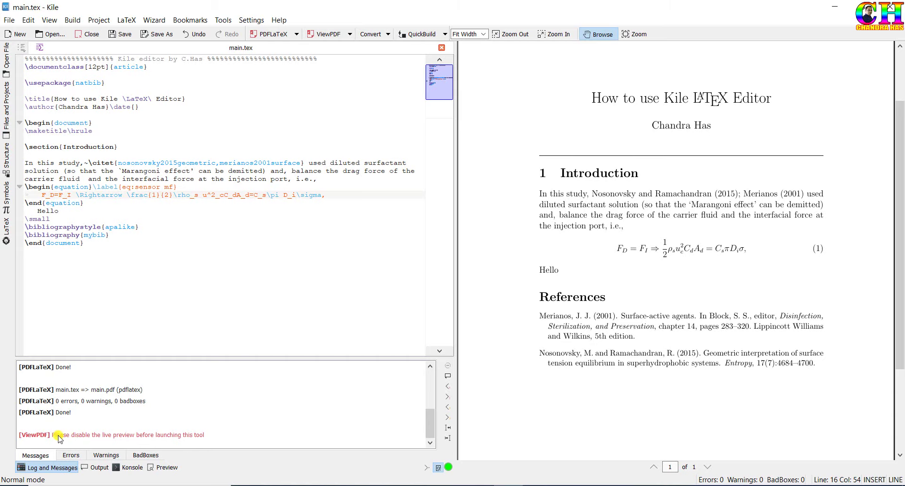
click(87, 212)
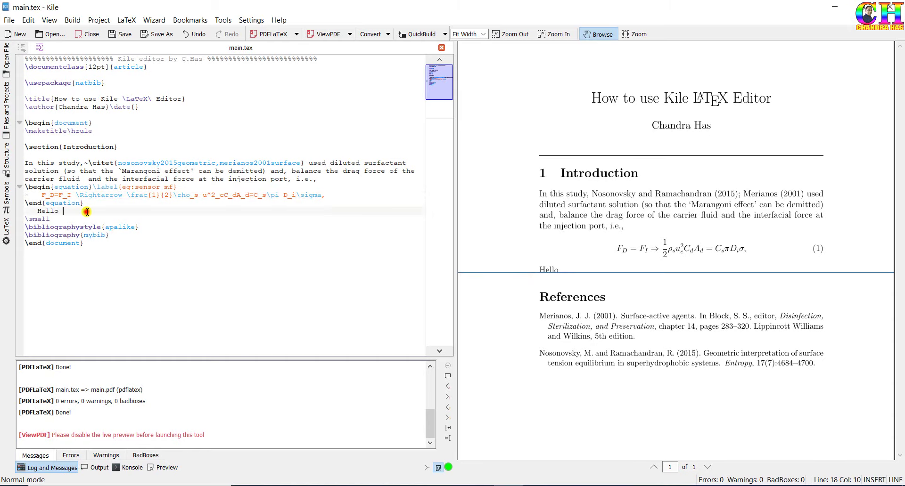